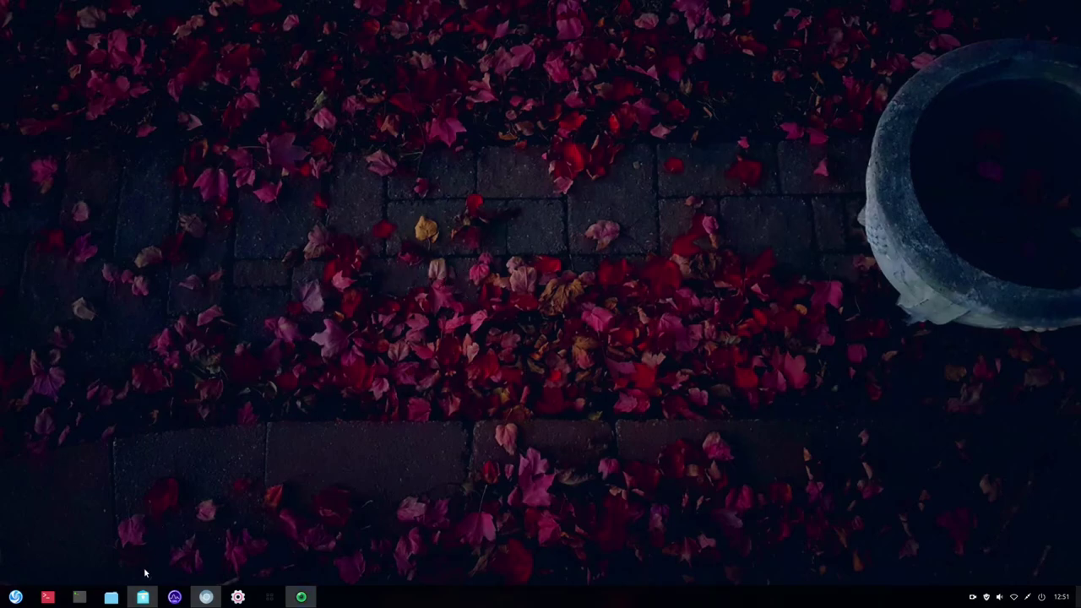
Restore File Manager on the DaVinci_Resolve_15.2.2_Linux folder and nudge the window up-left.
{"action": "left_click", "coordinate": [143, 597]}
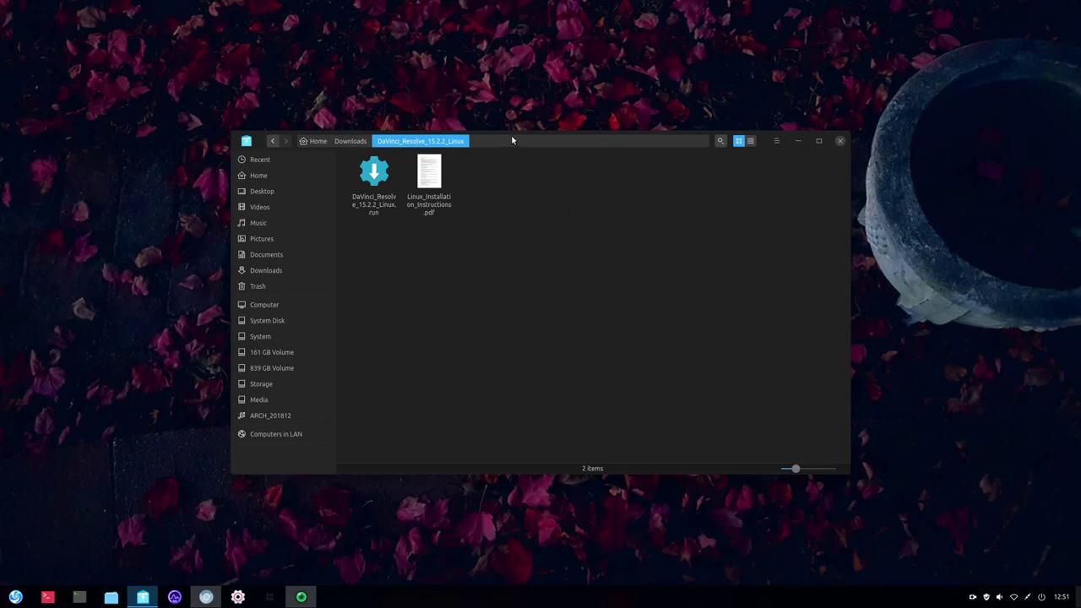
{"action": "left_click_drag", "start_coordinate": [512, 140], "coordinate": [502, 135]}
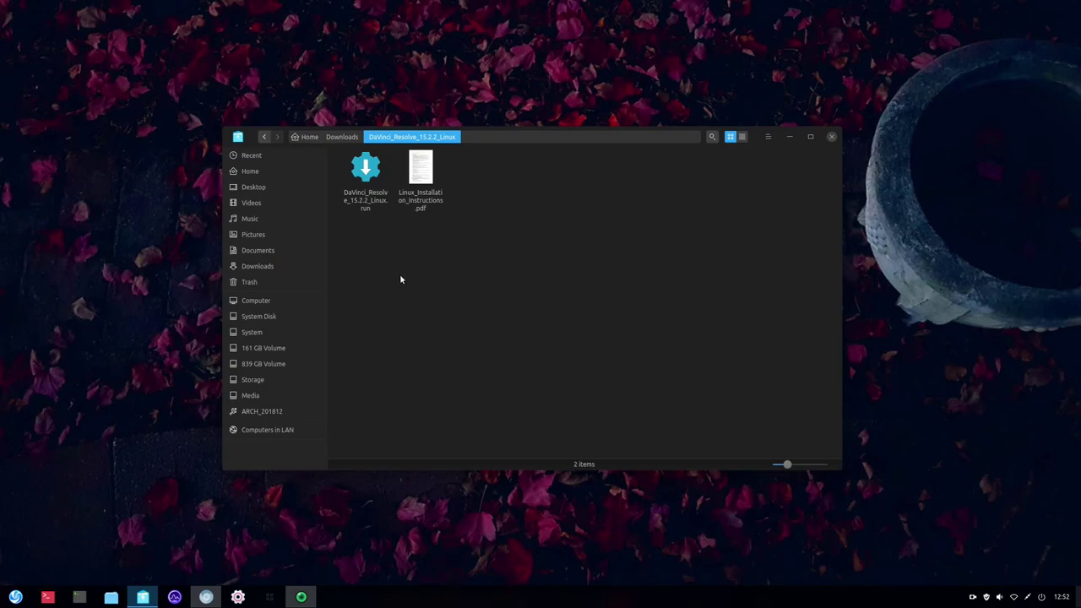
Run the DaVinci Resolve 15.2.2 .run installer and minimize the file manager behind it.
{"action": "double_click", "coordinate": [366, 170]}
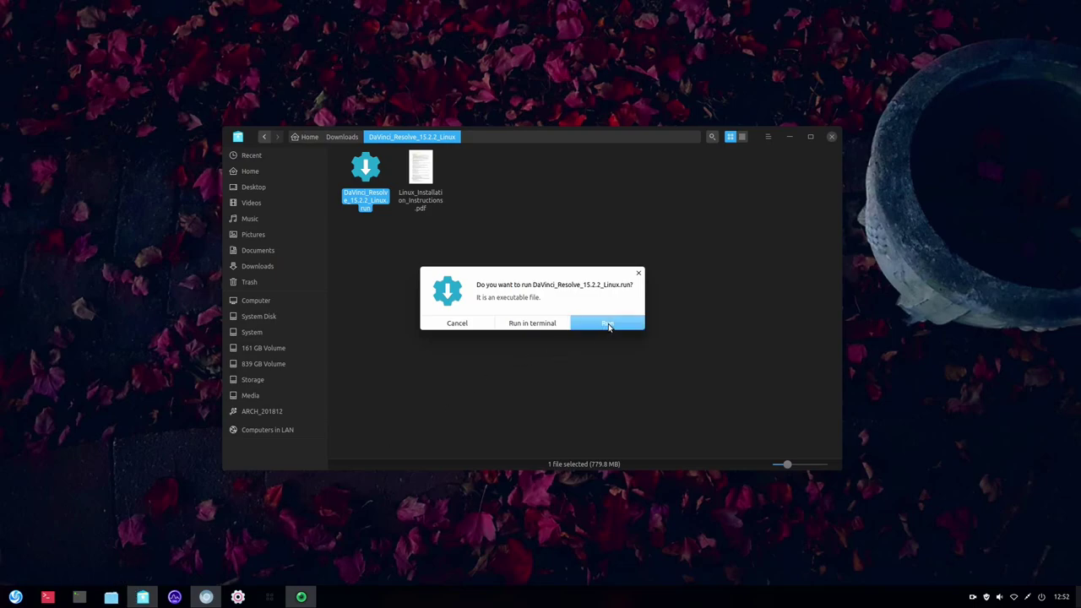
{"action": "left_click", "coordinate": [607, 323]}
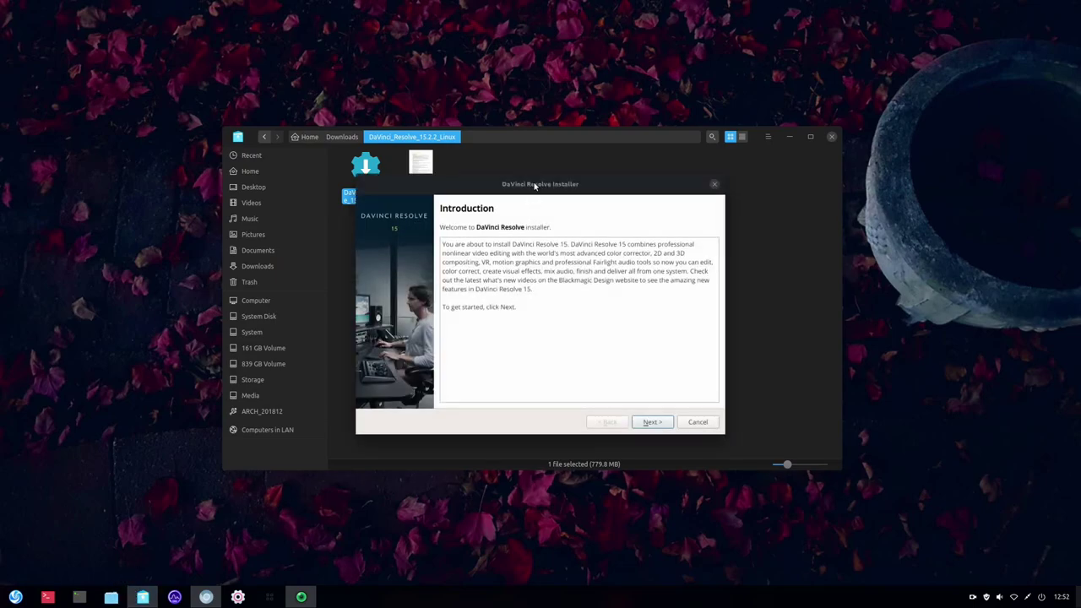
{"action": "left_click", "coordinate": [788, 136]}
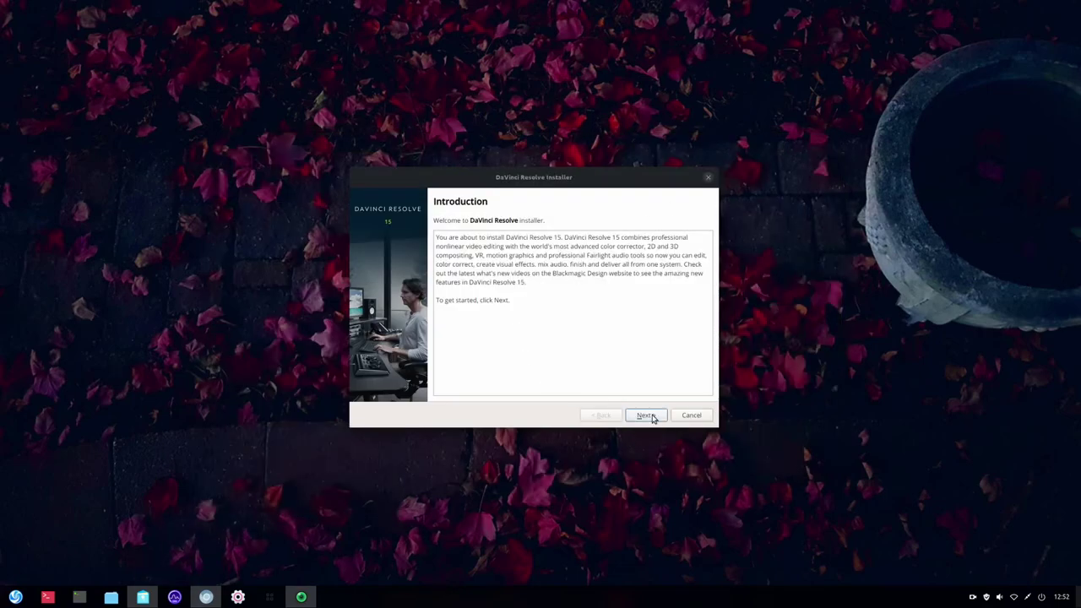
Get past the introduction and read-me pages and agree to the license terms.
{"action": "left_click", "coordinate": [646, 416]}
{"action": "left_click", "coordinate": [646, 415]}
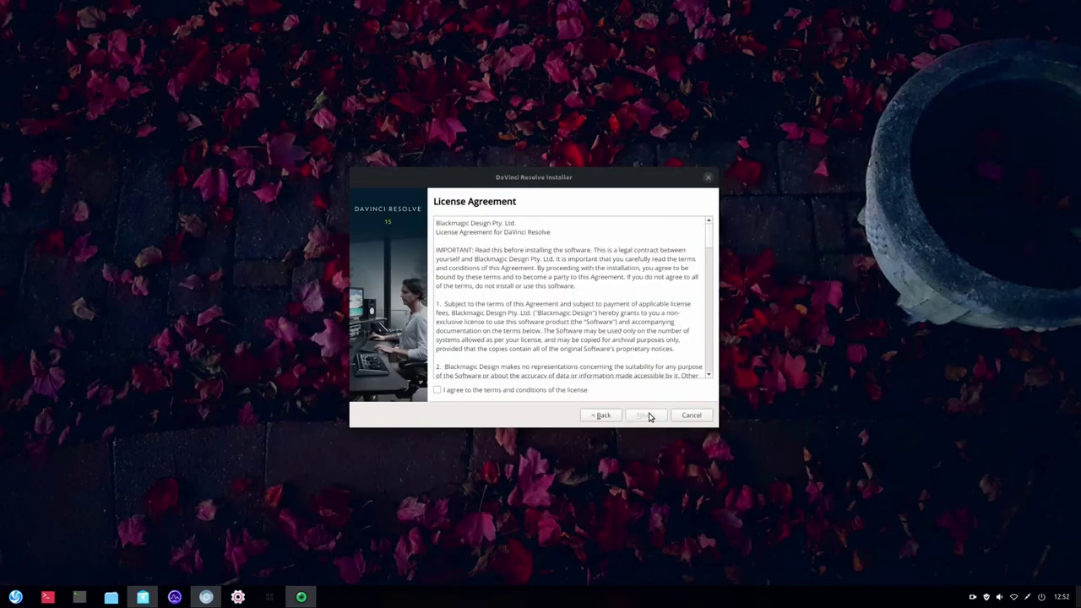
{"action": "left_click", "coordinate": [470, 392]}
{"action": "left_click", "coordinate": [645, 416]}
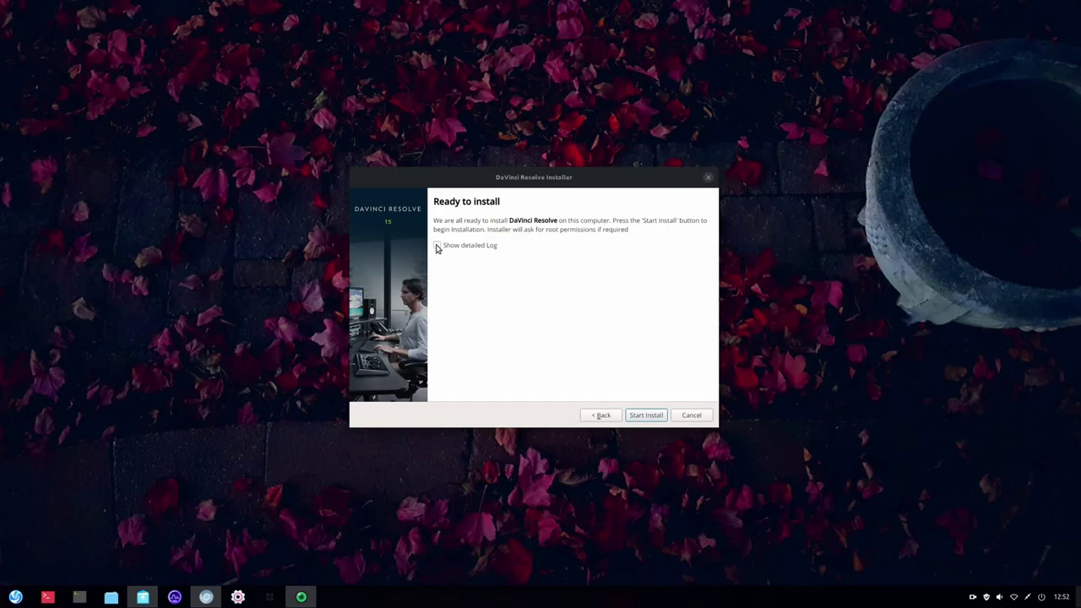
Begin installing and enter the root password at each super-user authentication prompt.
{"action": "left_click", "coordinate": [635, 416]}
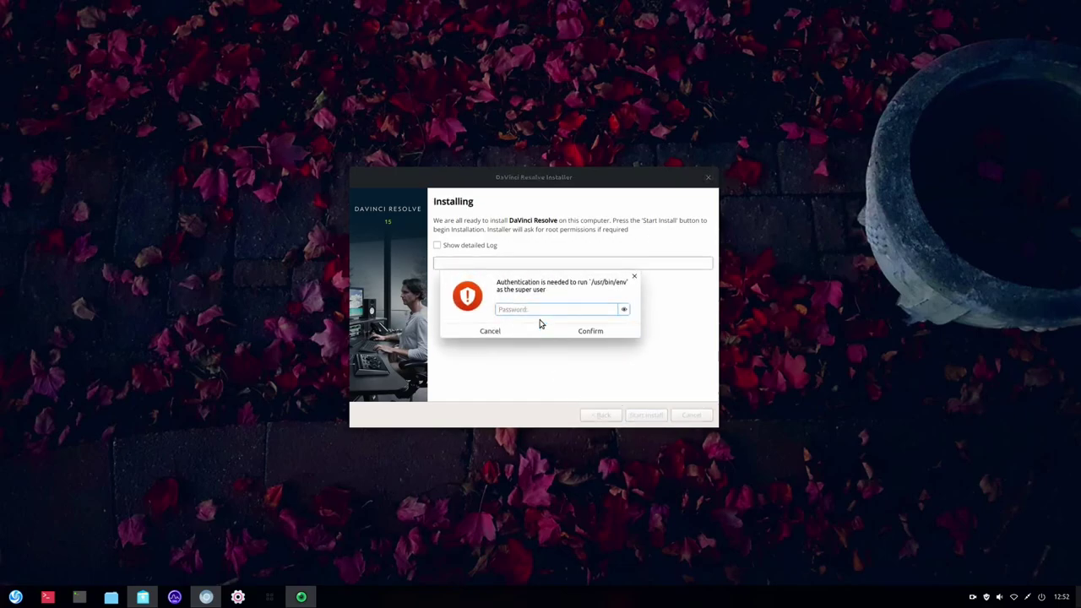
{"action": "type", "text": "•"}
{"action": "left_click", "coordinate": [583, 334]}
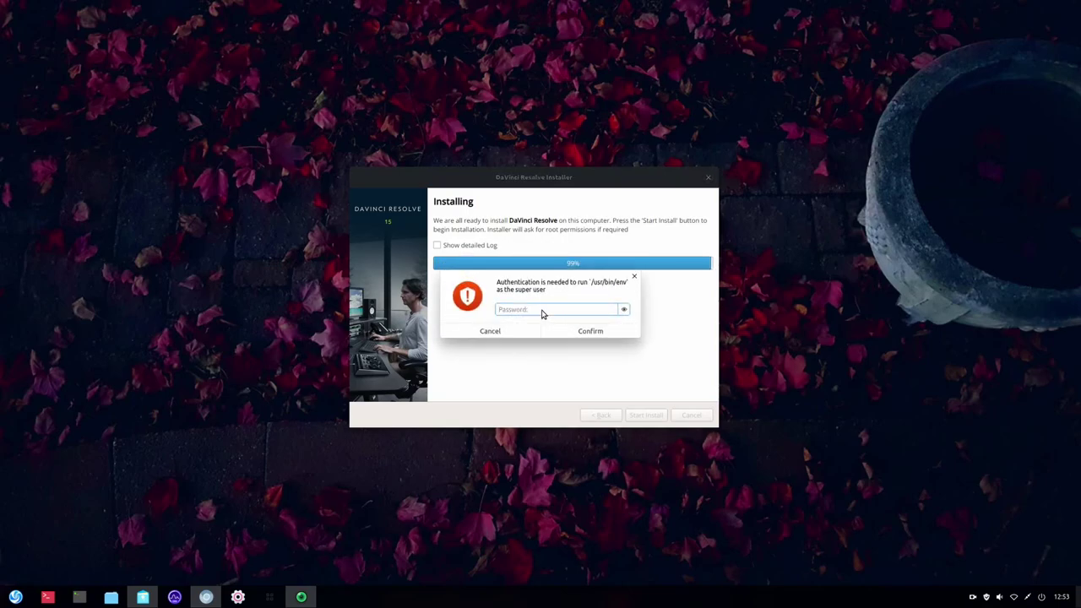
{"action": "type", "text": "a"}
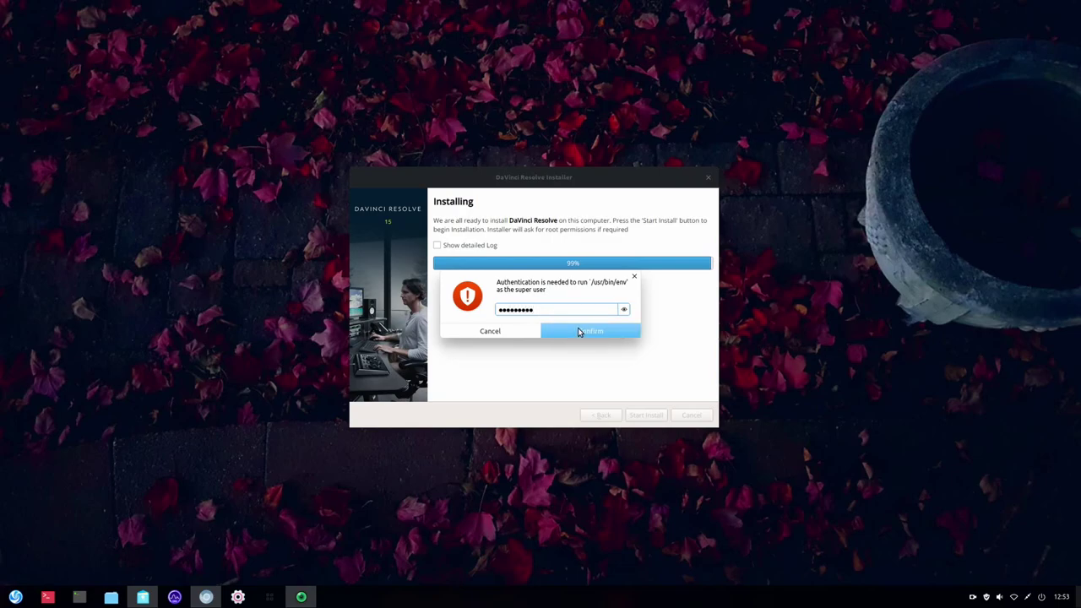
Confirm the second super-user password, then finish and close the completed installer.
{"action": "left_click", "coordinate": [578, 329]}
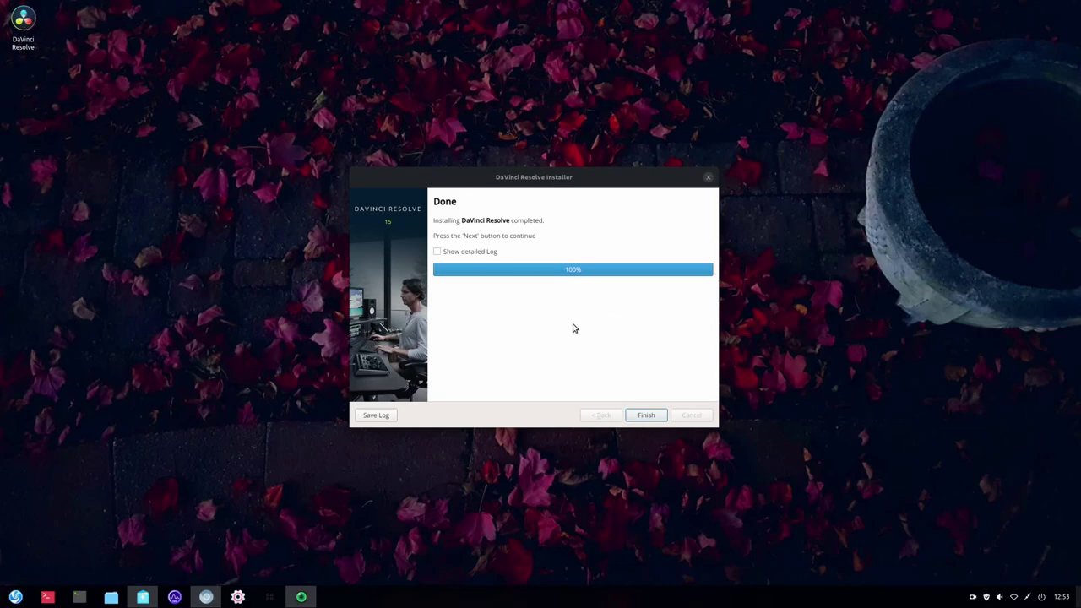
{"action": "left_click", "coordinate": [656, 415]}
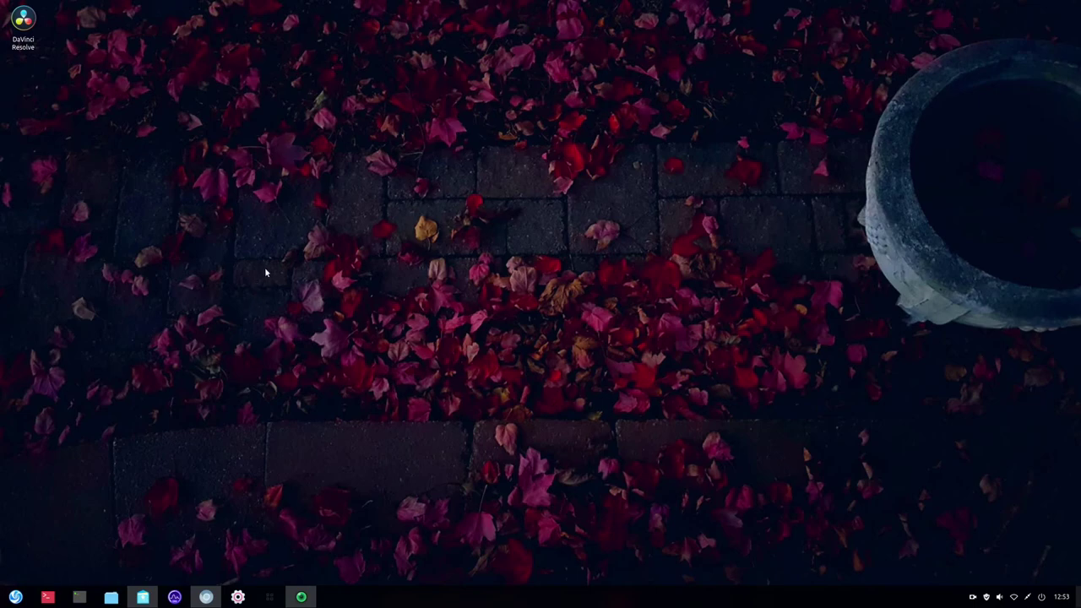
Launch DaVinci Resolve from the desktop shortcut and step through quick setup to the media location page.
{"action": "double_click", "coordinate": [25, 24]}
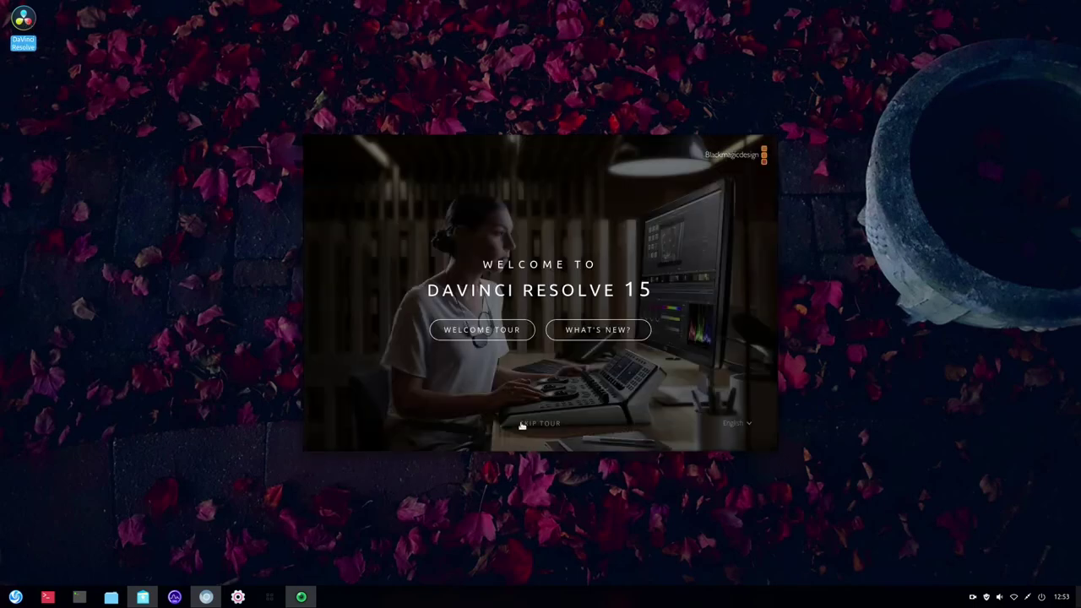
{"action": "left_click", "coordinate": [540, 425]}
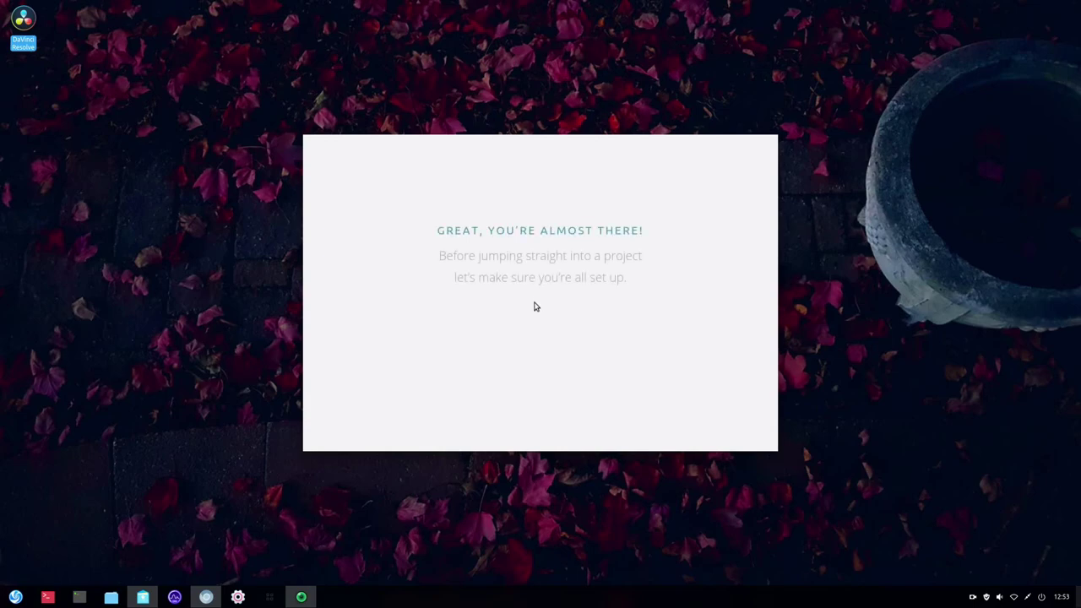
{"action": "left_click", "coordinate": [542, 336]}
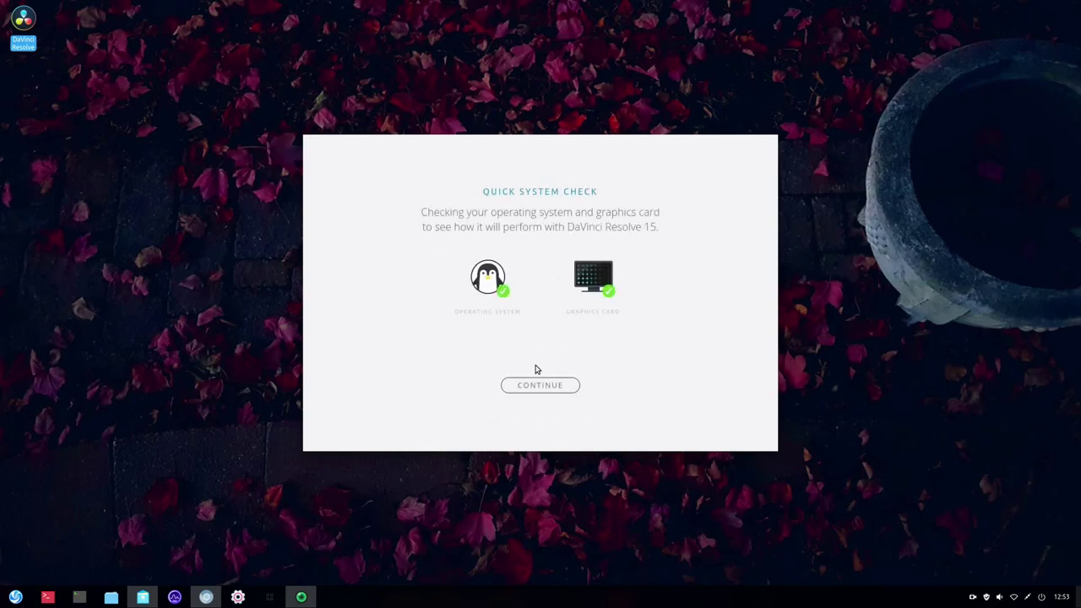
{"action": "left_click", "coordinate": [540, 385]}
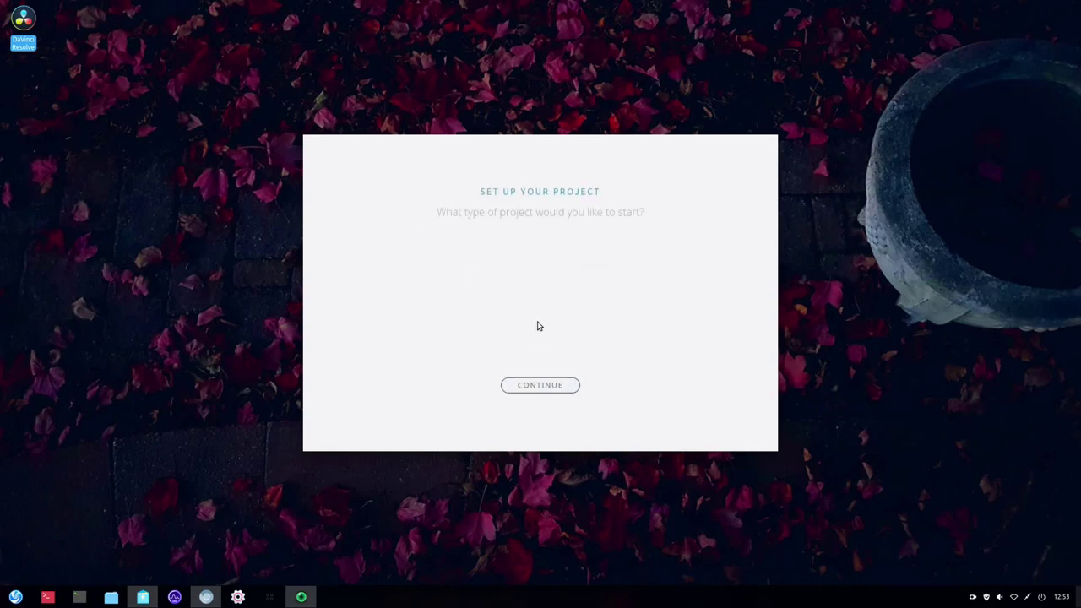
{"action": "left_click", "coordinate": [542, 386]}
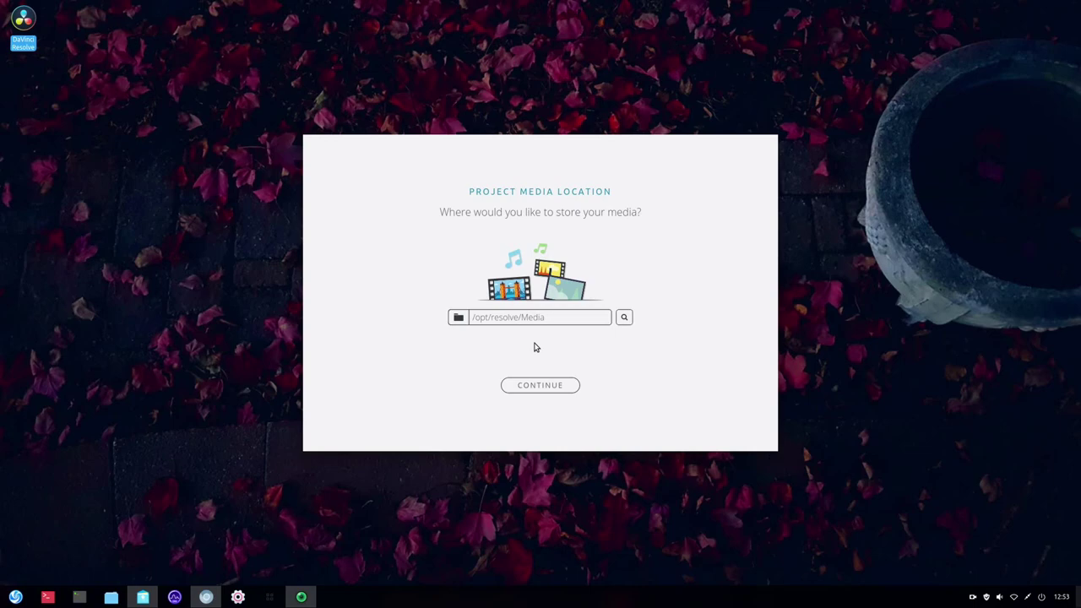
Set /home/silent/Resolve as the media location and keep the DaVinci Resolve keyboard layout.
{"action": "left_click", "coordinate": [624, 319]}
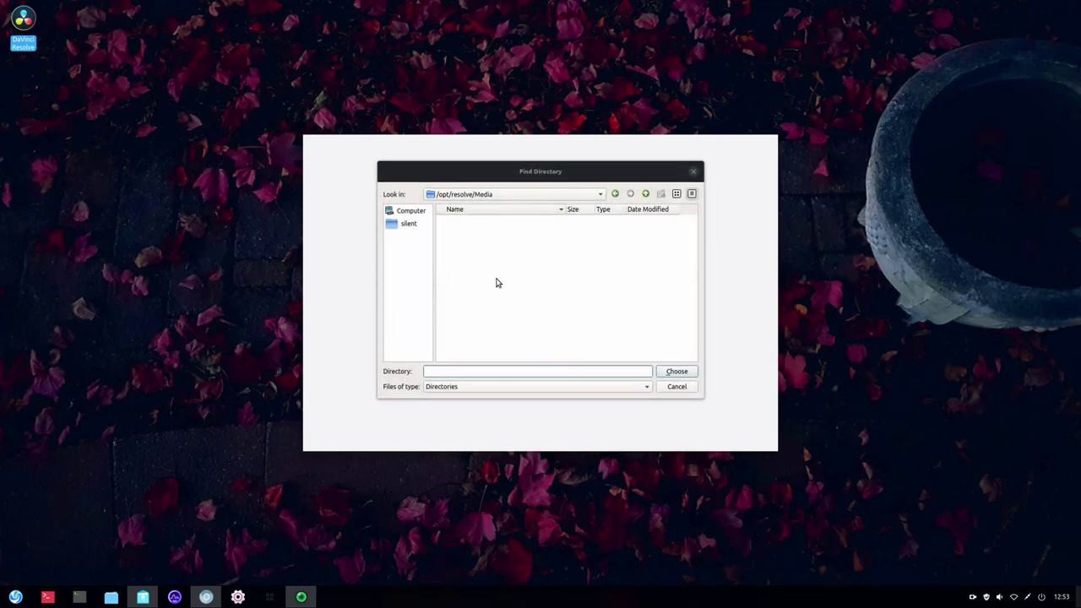
{"action": "left_click", "coordinate": [406, 224]}
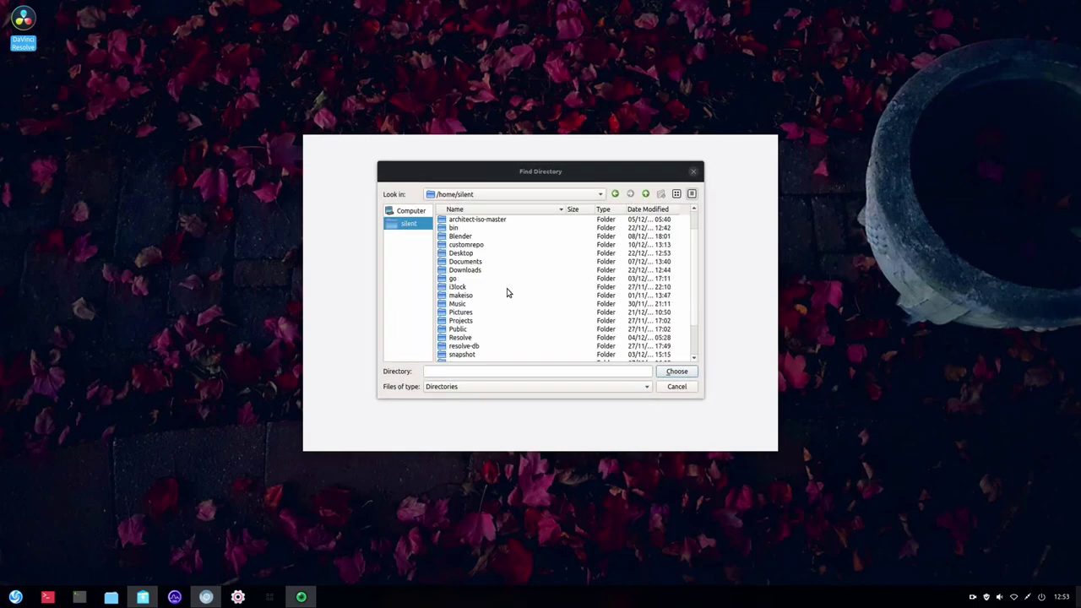
{"action": "scroll", "coordinate": [507, 294], "scroll_direction": "down", "scroll_amount": 1}
{"action": "double_click", "coordinate": [474, 316]}
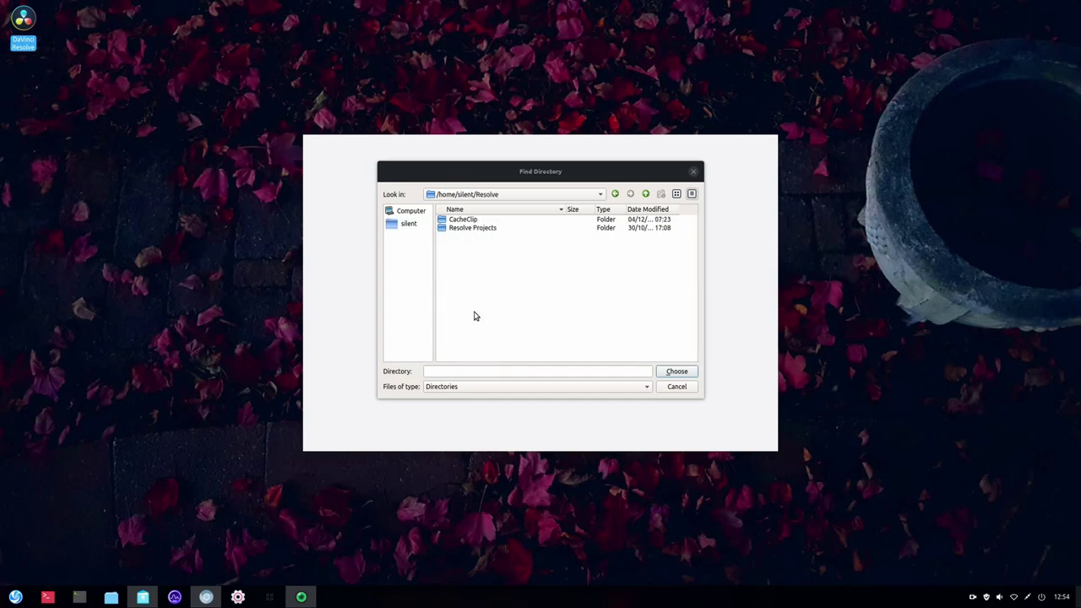
{"action": "left_click", "coordinate": [669, 373]}
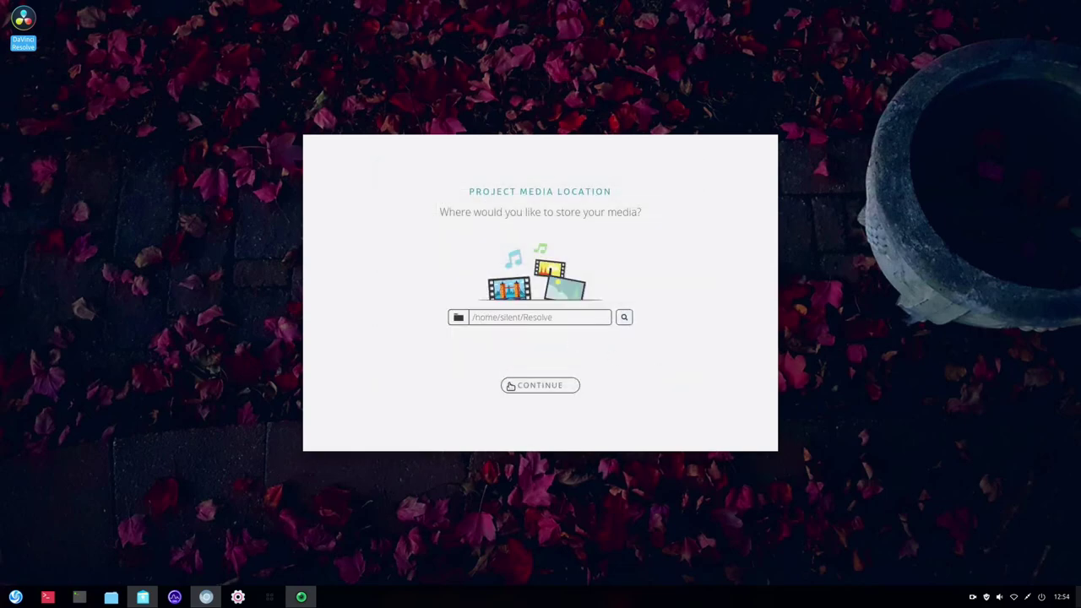
{"action": "left_click", "coordinate": [538, 389]}
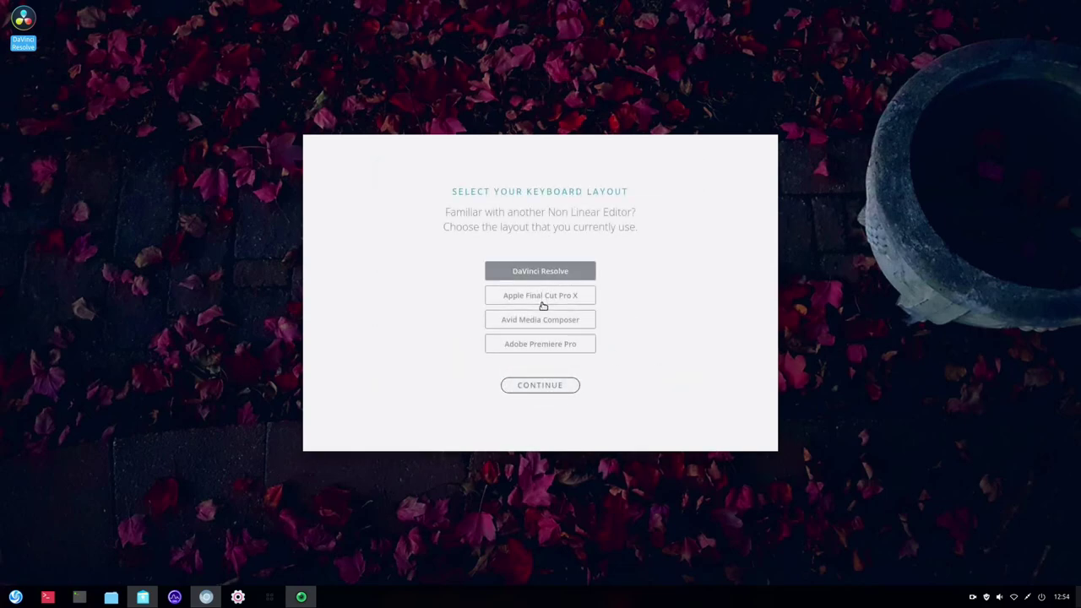
{"action": "left_click", "coordinate": [538, 386]}
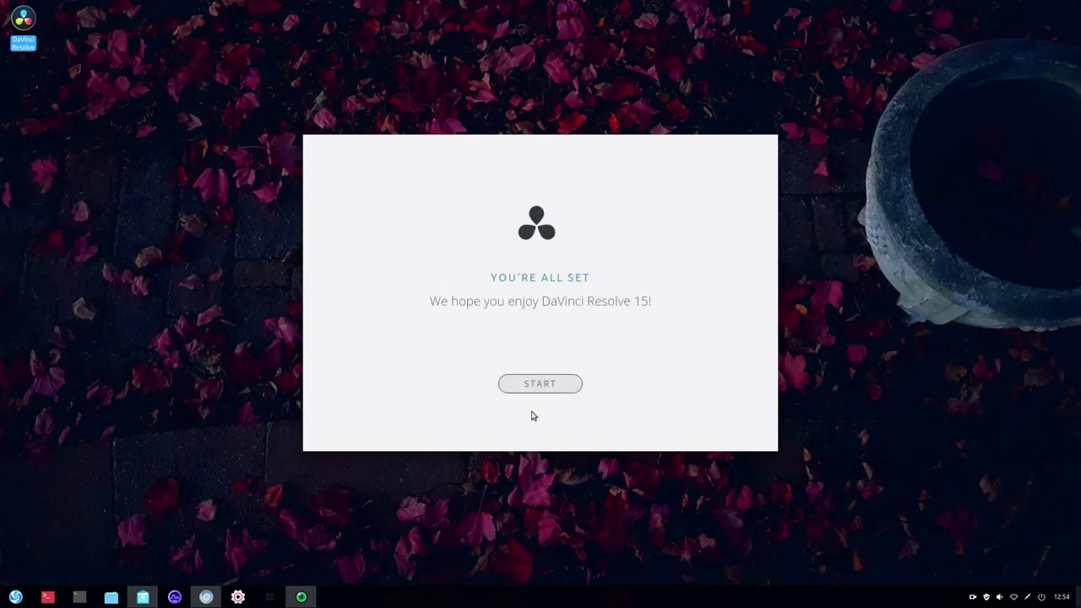
Start DaVinci Resolve from the You're All Set screen into the empty Untitled Project.
{"action": "left_click", "coordinate": [540, 383]}
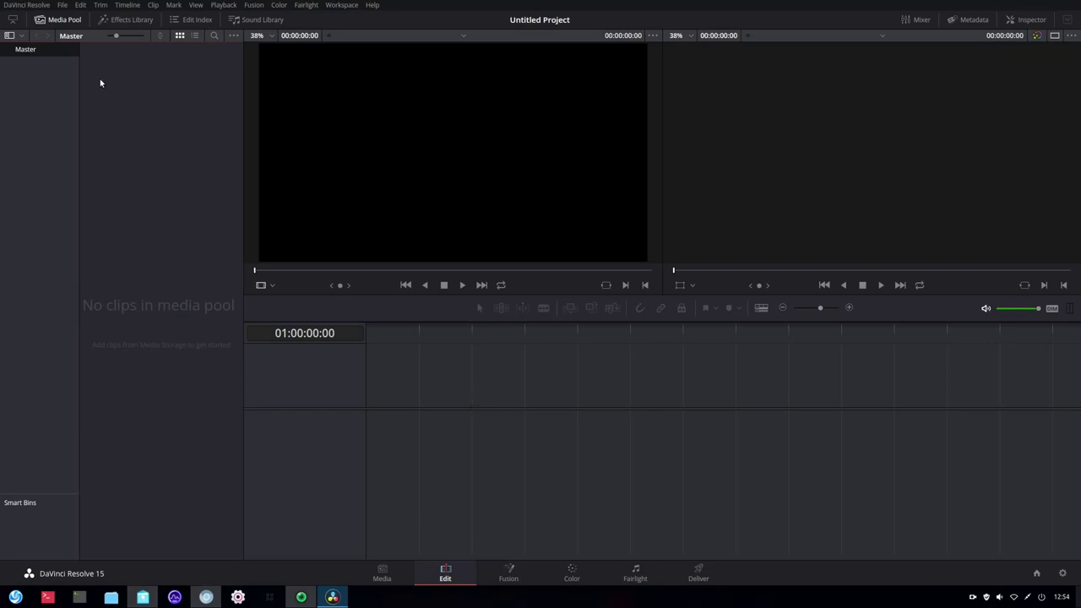
View the About DaVinci Resolve version details, then quit DaVinci Resolve.
{"action": "left_click", "coordinate": [36, 5]}
{"action": "left_click", "coordinate": [31, 17]}
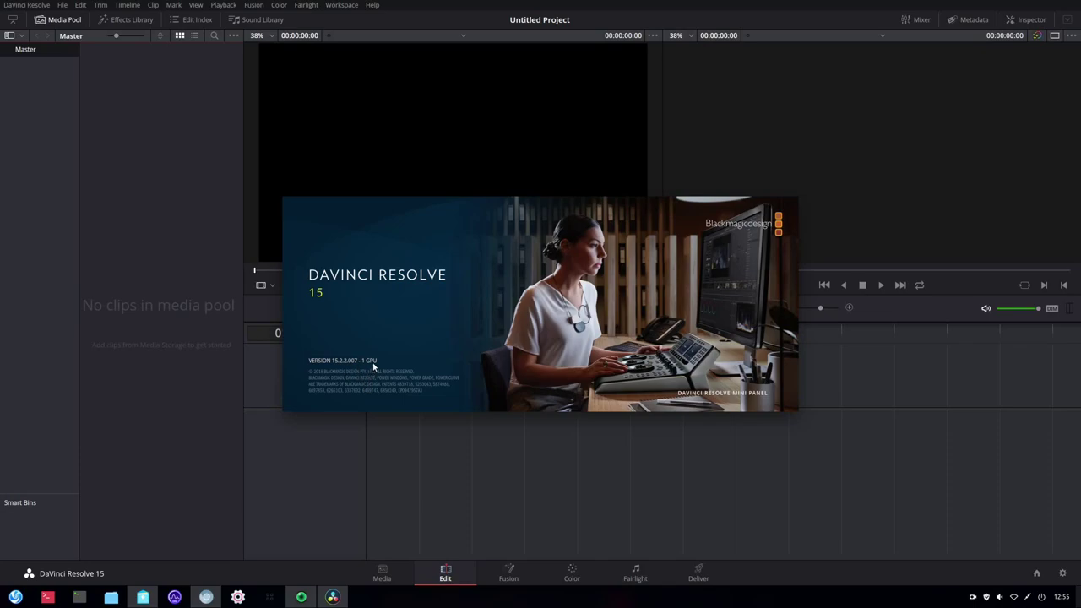
{"action": "left_click", "coordinate": [414, 318]}
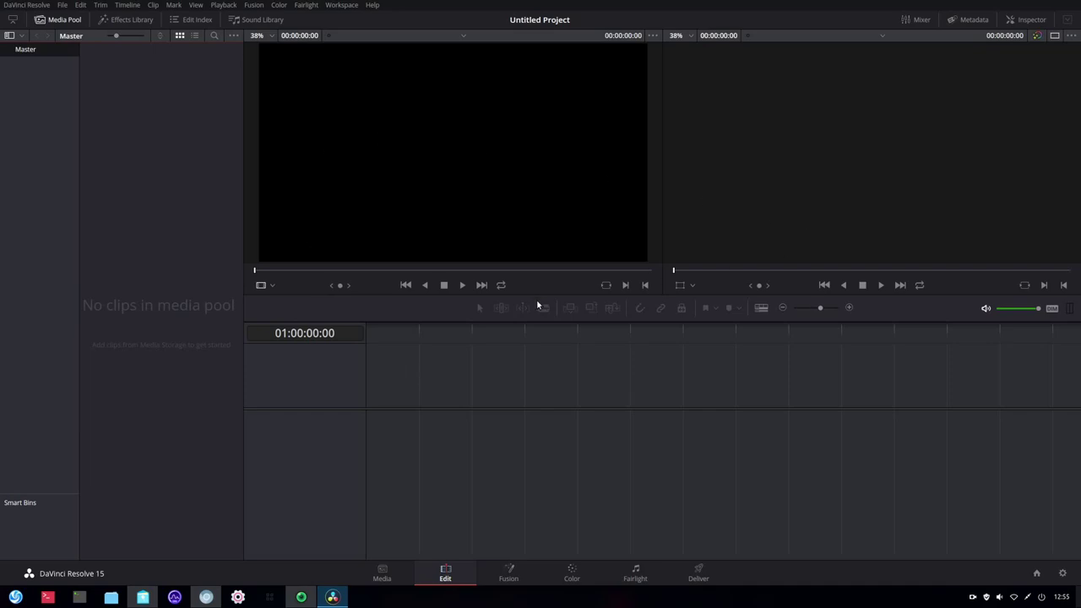
{"action": "left_click", "coordinate": [25, 5]}
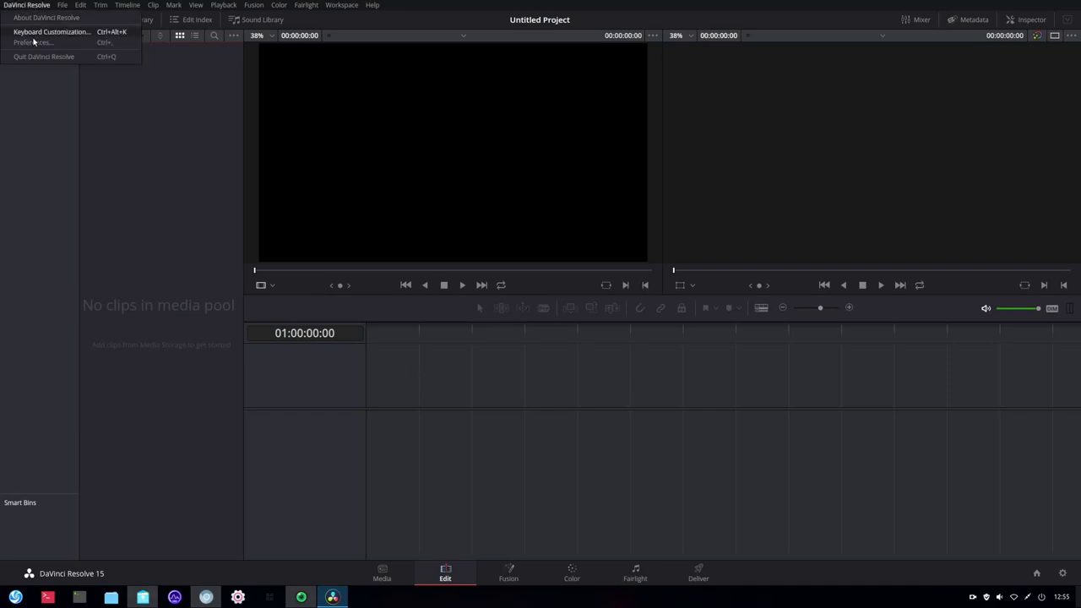
{"action": "left_click", "coordinate": [33, 57]}
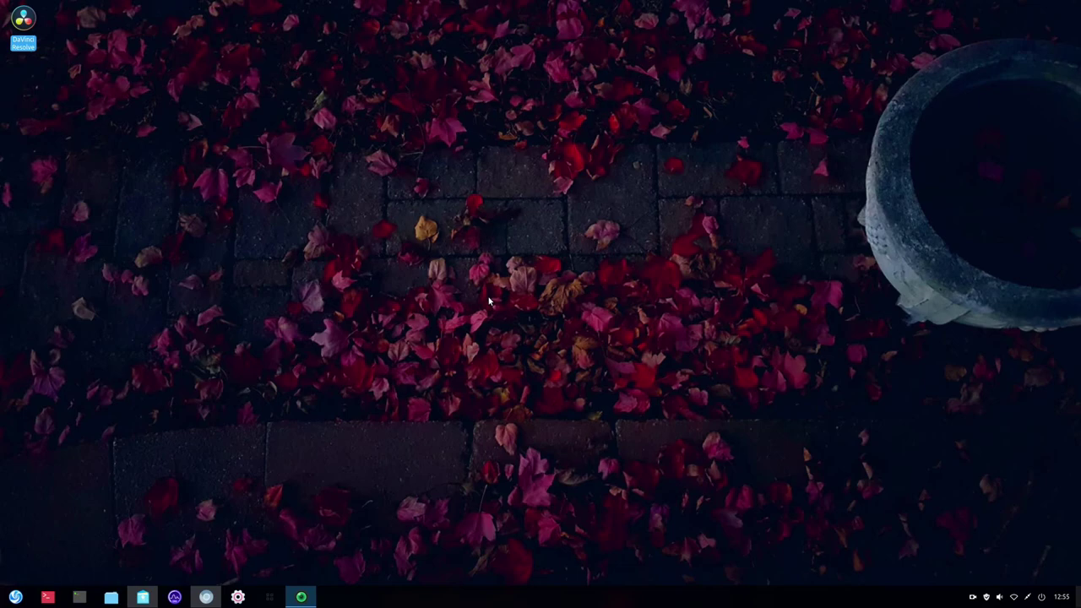
Check the .run installer file's Properties in the DaVinci_Resolve_15.2.2_Linux folder, then close File Manager.
{"action": "left_click", "coordinate": [143, 597]}
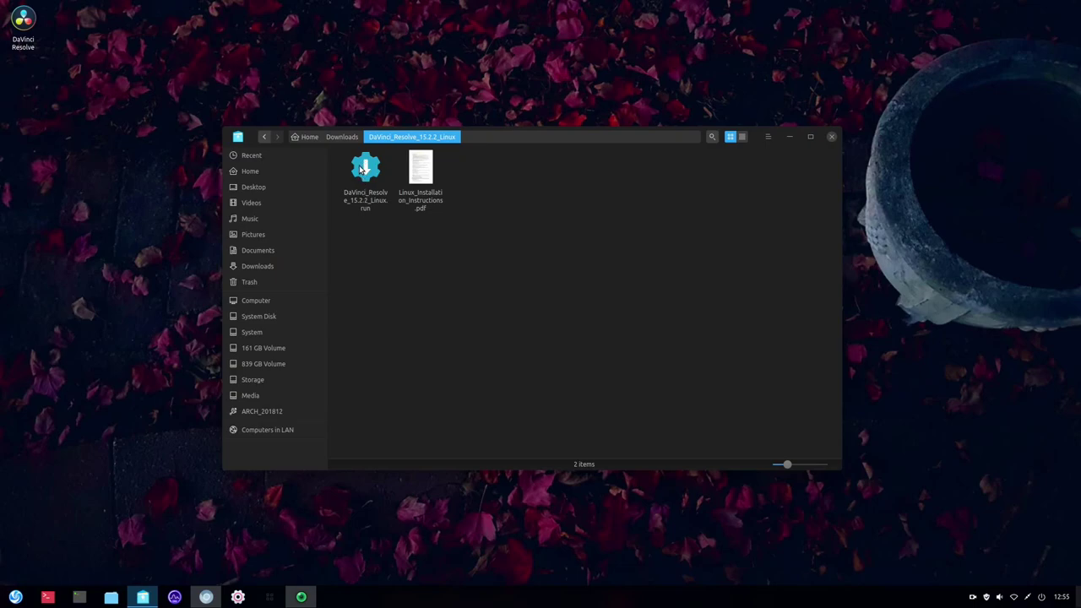
{"action": "right_click", "coordinate": [367, 207]}
{"action": "left_click", "coordinate": [387, 351]}
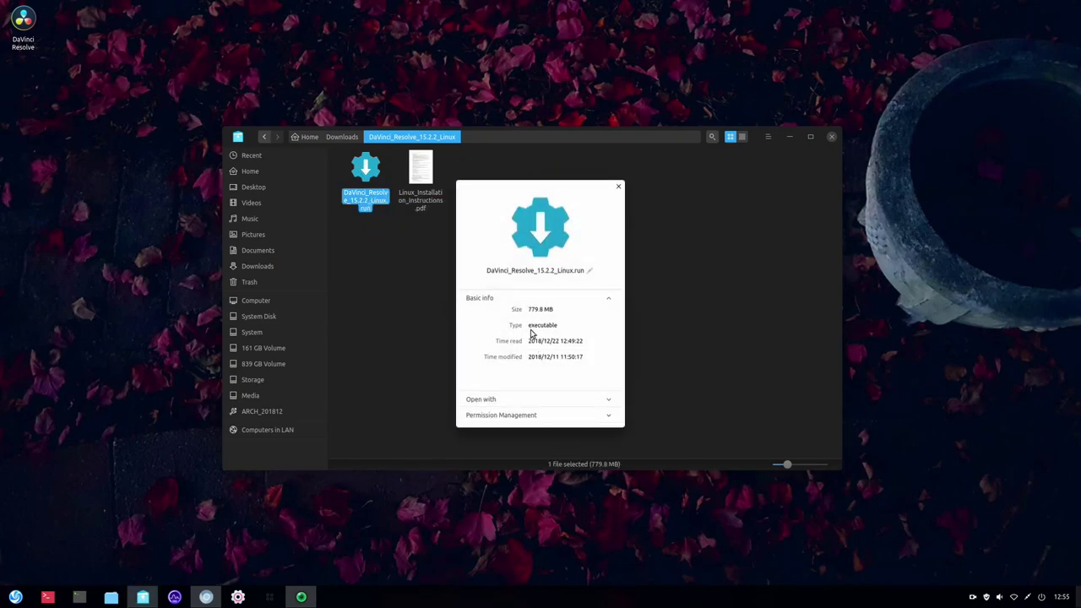
{"action": "left_click", "coordinate": [617, 187]}
{"action": "left_click", "coordinate": [476, 271]}
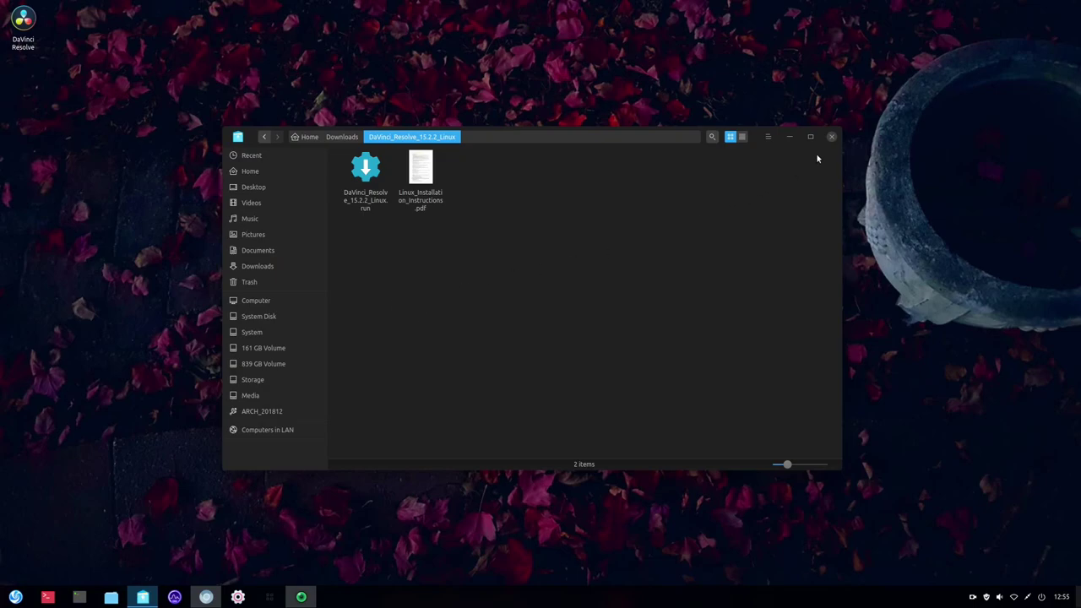
{"action": "left_click", "coordinate": [831, 136]}
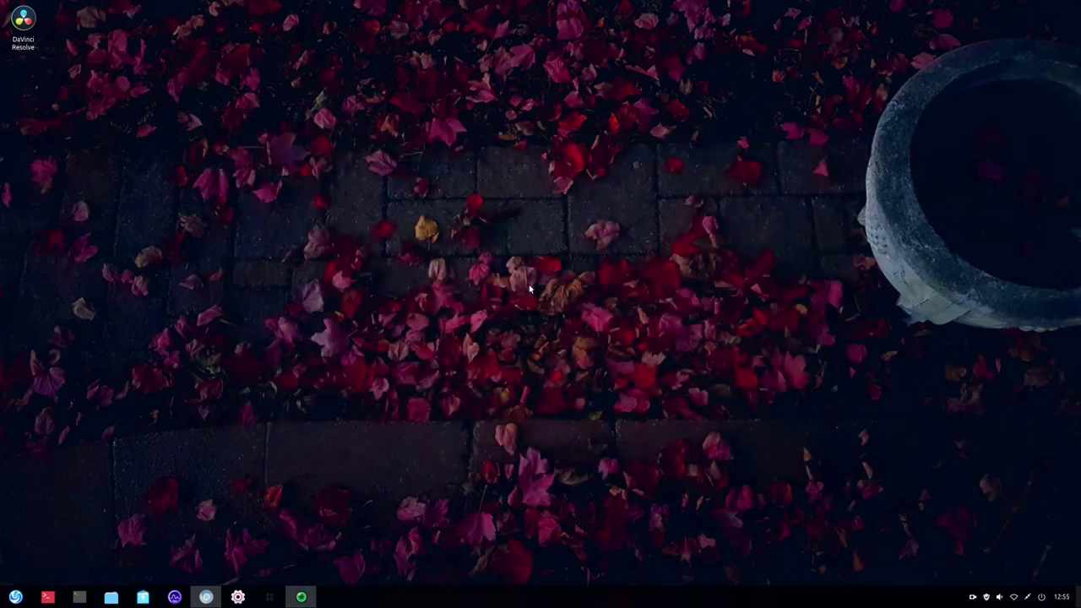